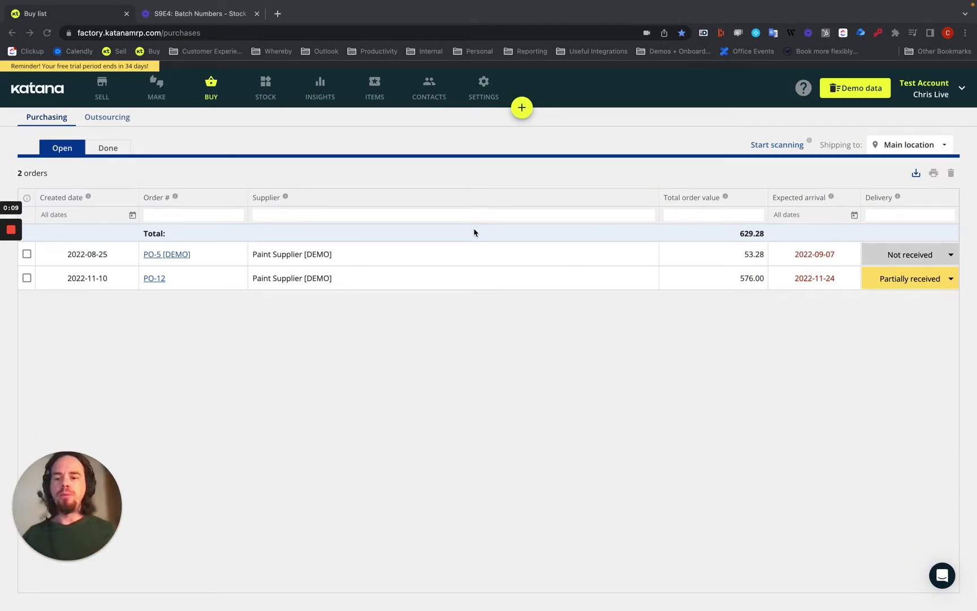
# Open the Green Coffee Beans material card from the Stock Materials list to check its batch tracking.
pyautogui.click(266, 97)
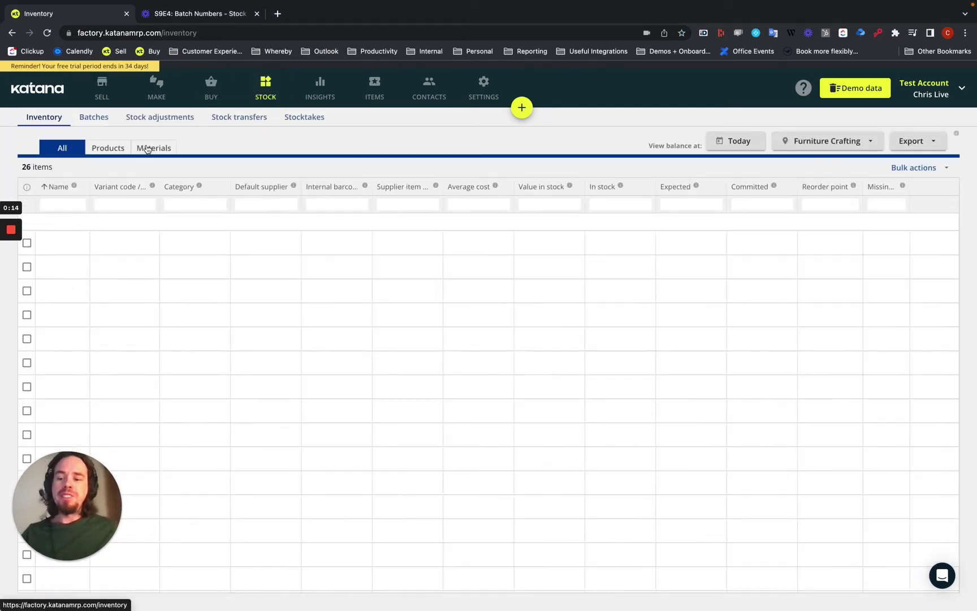
pyautogui.click(150, 148)
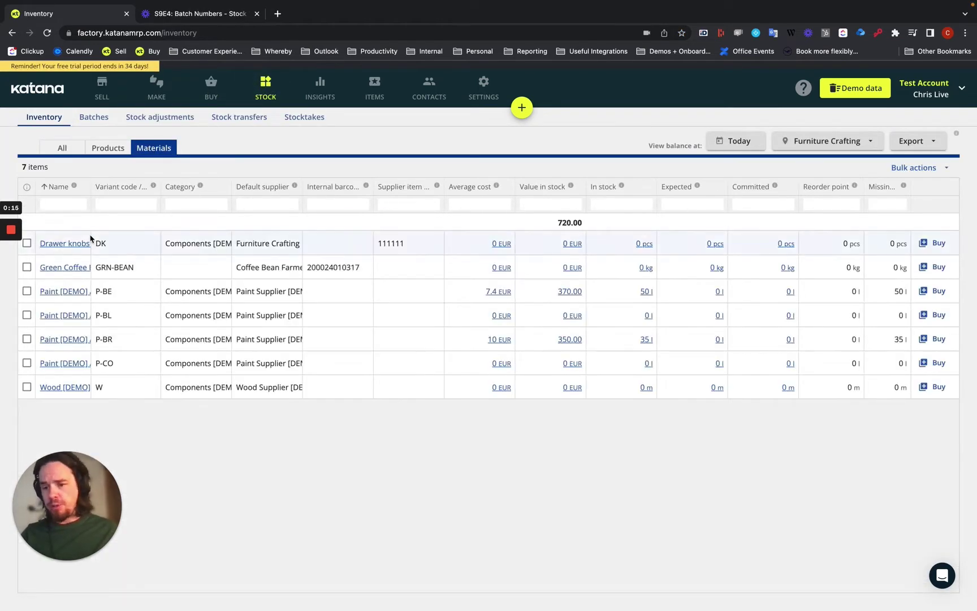
pyautogui.click(67, 271)
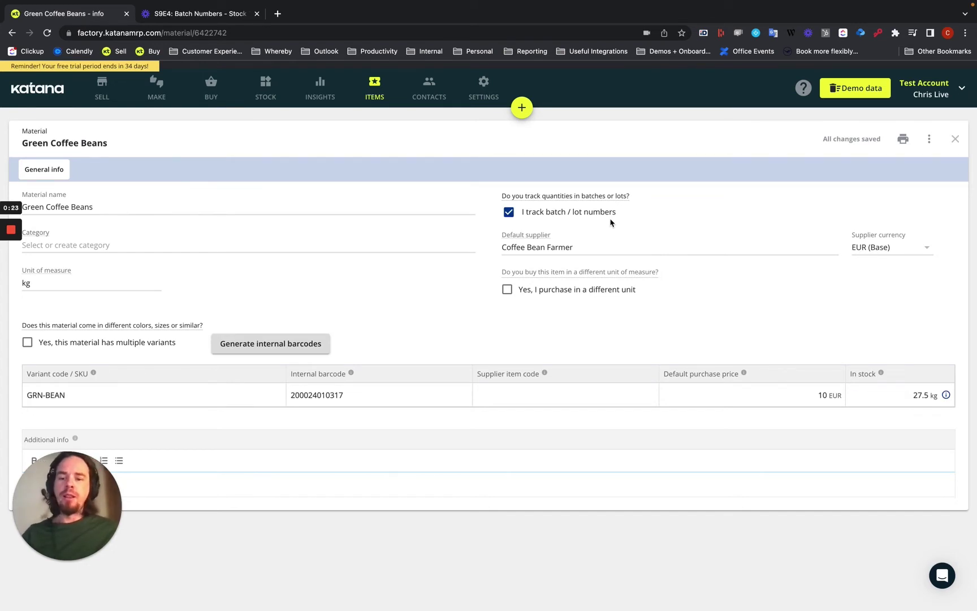
# Start a new purchase order with Coffee Bean Farmer as the supplier.
pyautogui.click(519, 115)
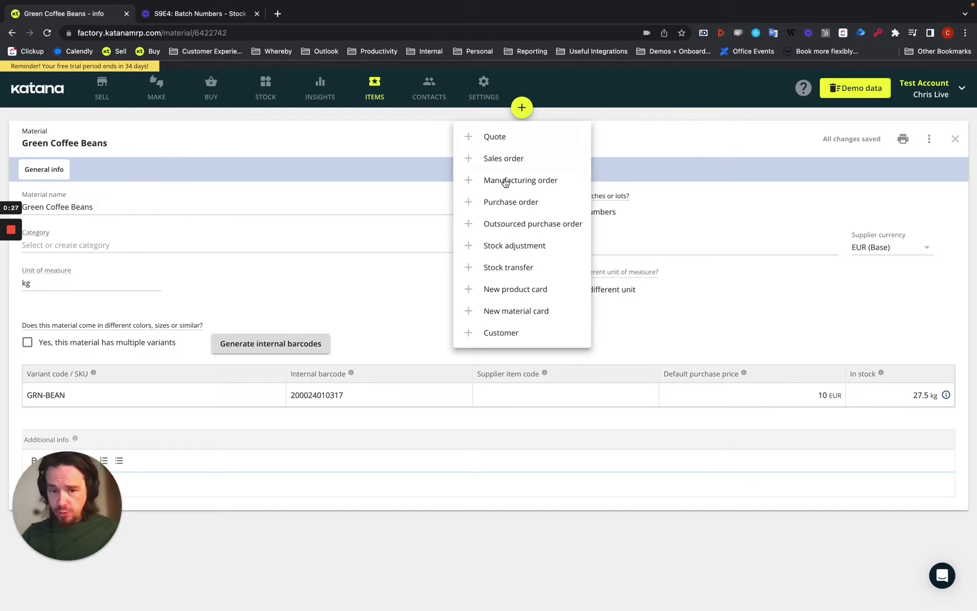
pyautogui.click(499, 205)
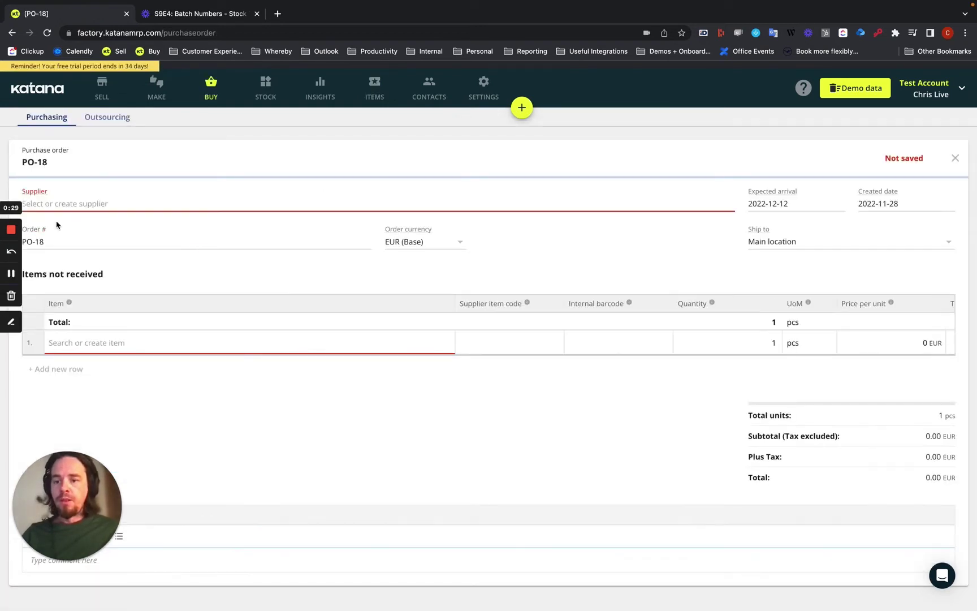
pyautogui.click(88, 202)
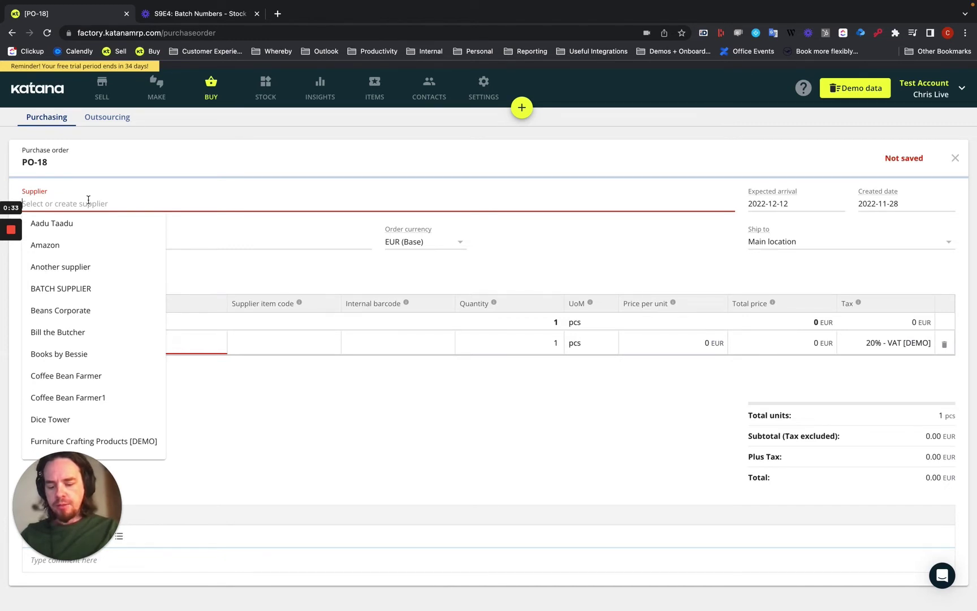
pyautogui.write('farmer')
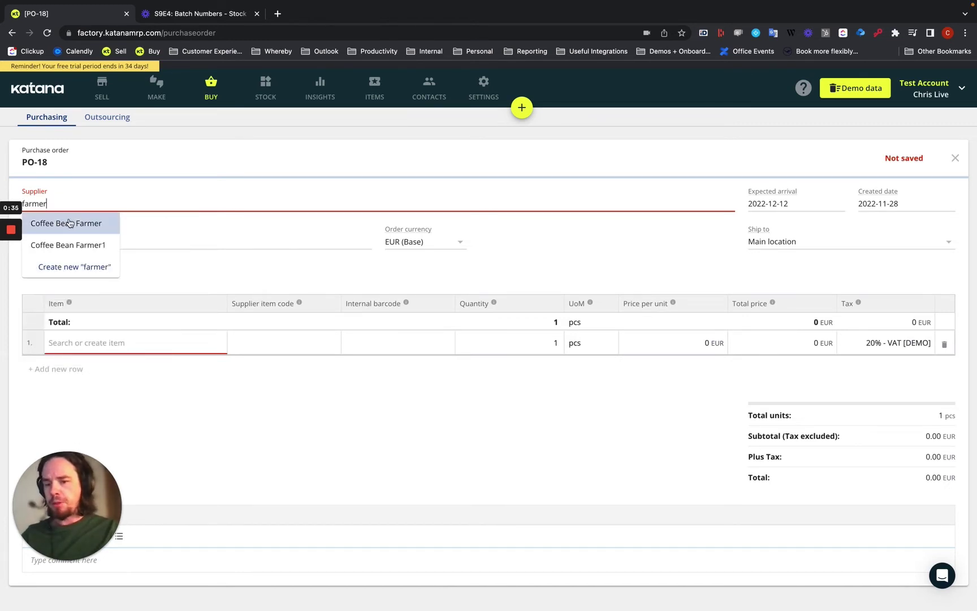
pyautogui.click(69, 223)
# Add Green Coffee Beans to the order with a quantity of 10 kg.
pyautogui.click(114, 347)
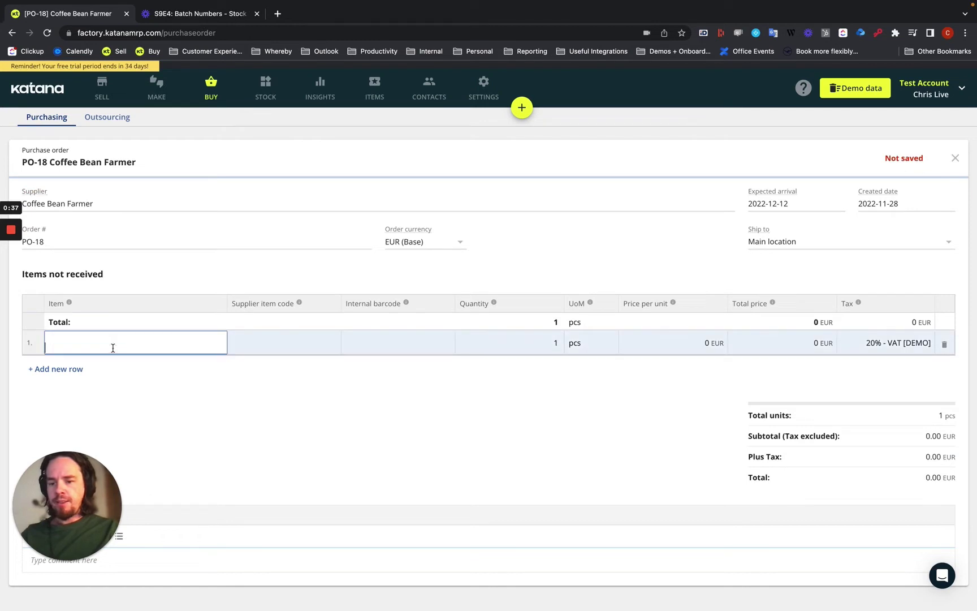
pyautogui.write('green beans')
pyautogui.click(99, 372)
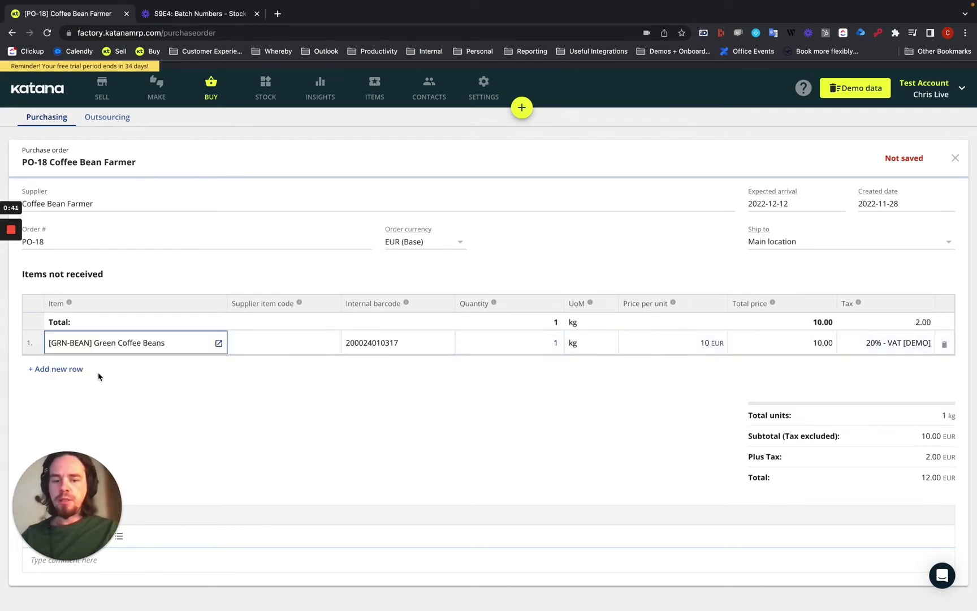
pyautogui.click(501, 343)
pyautogui.write('10')
pyautogui.click(480, 411)
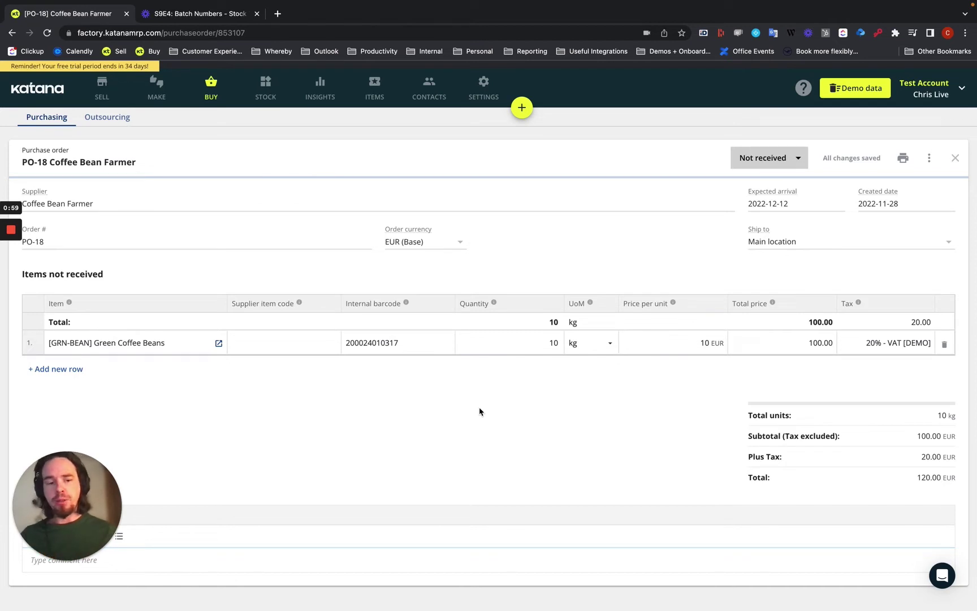
# Choose Receive some... from PO-18's Not received status menu.
pyautogui.click(770, 165)
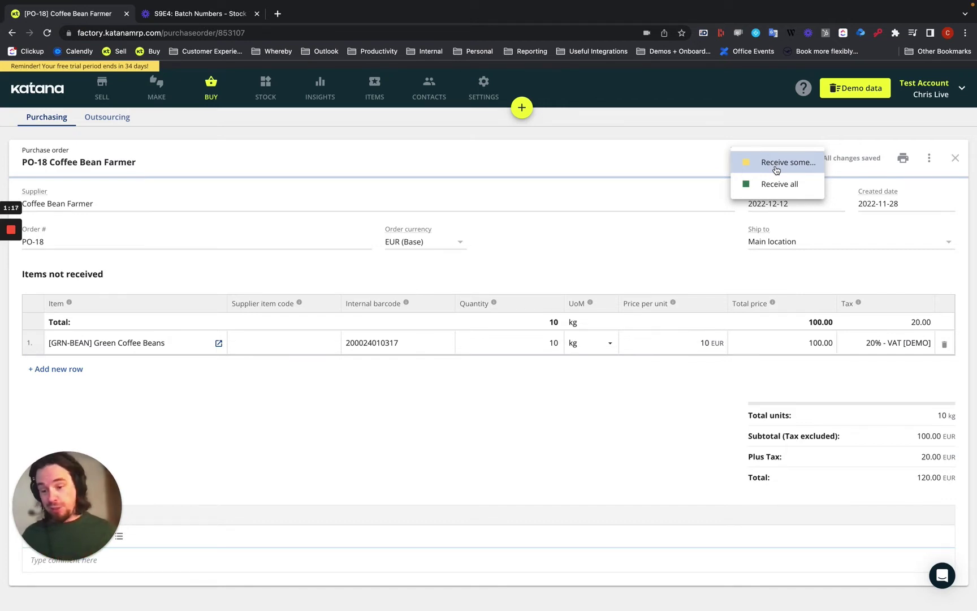
pyautogui.click(778, 164)
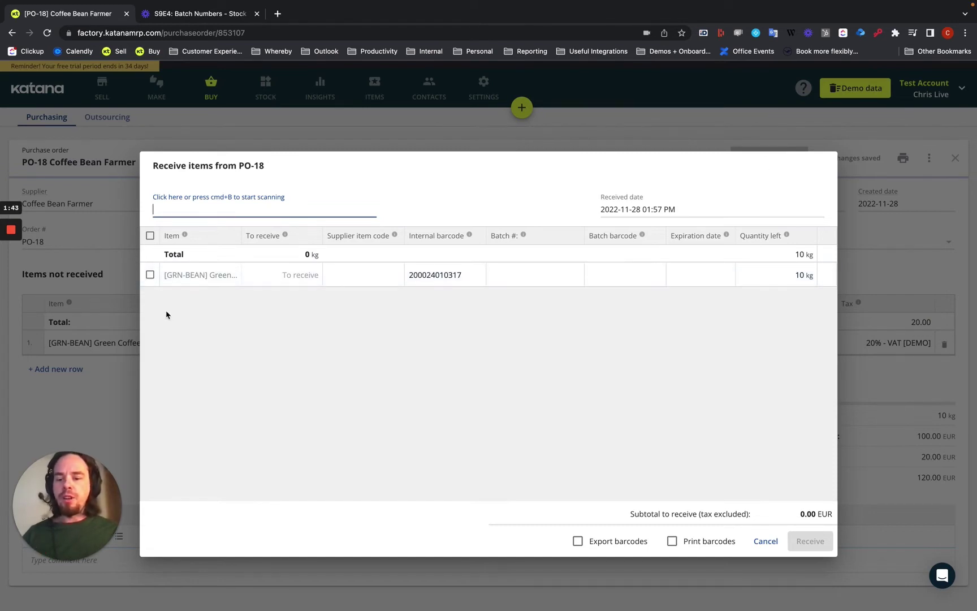
# Select the Green Coffee Beans line and set 5 kg to receive.
pyautogui.click(148, 274)
pyautogui.click(304, 269)
pyautogui.write('5')
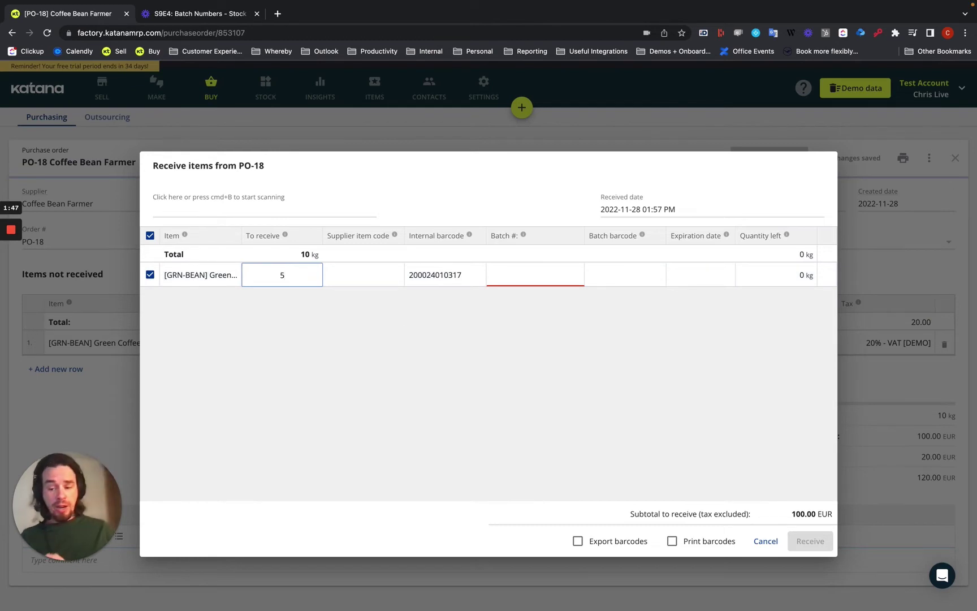
pyautogui.click(488, 419)
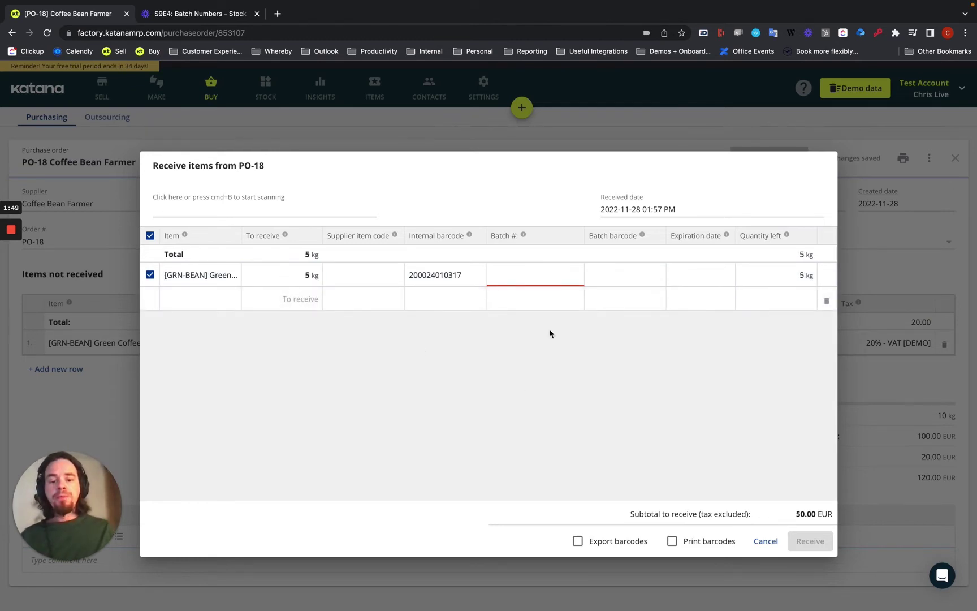
pyautogui.click(517, 280)
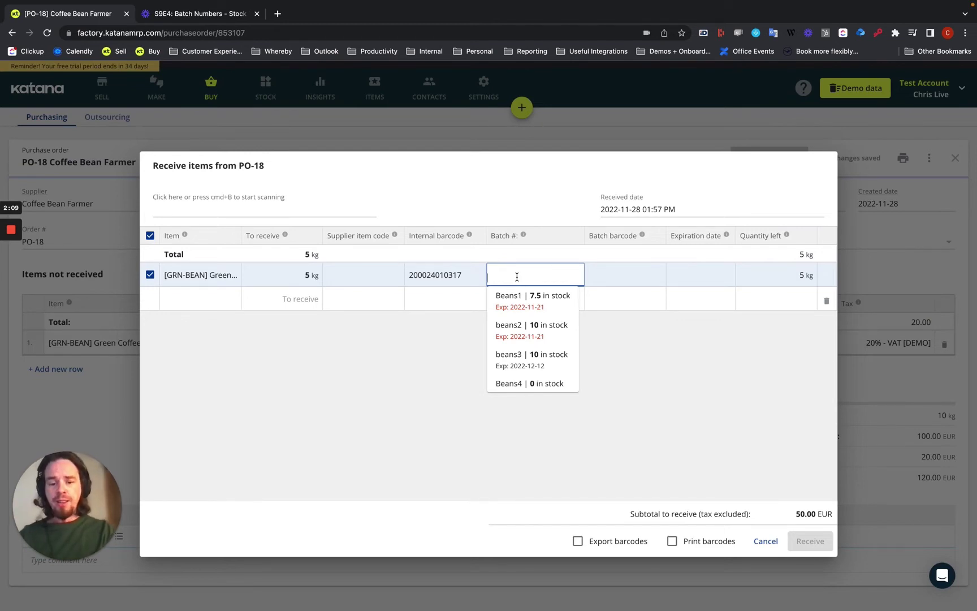
# Create a new batch 'Beans5' for the beans being received.
pyautogui.write('Beans')
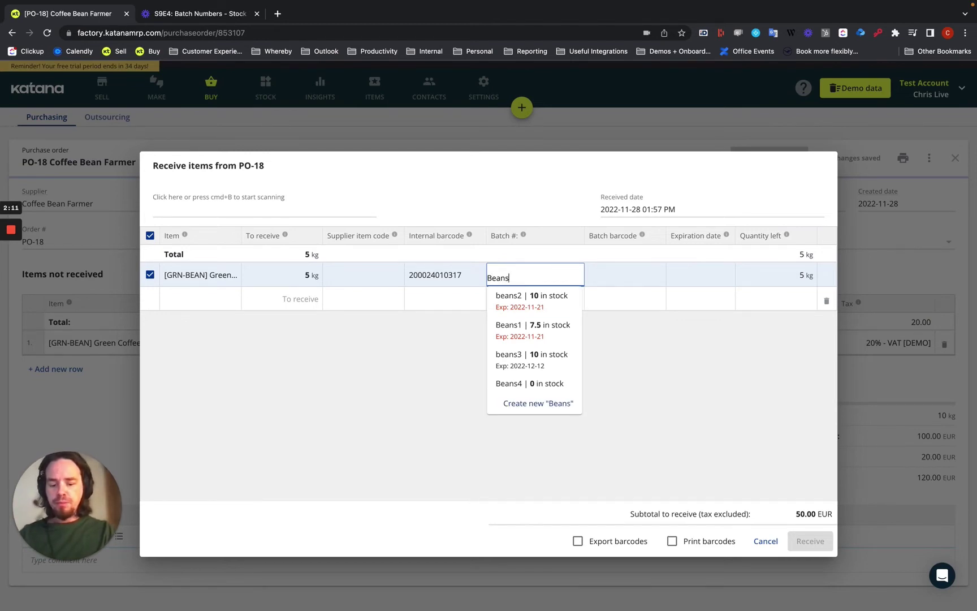
pyautogui.write('5')
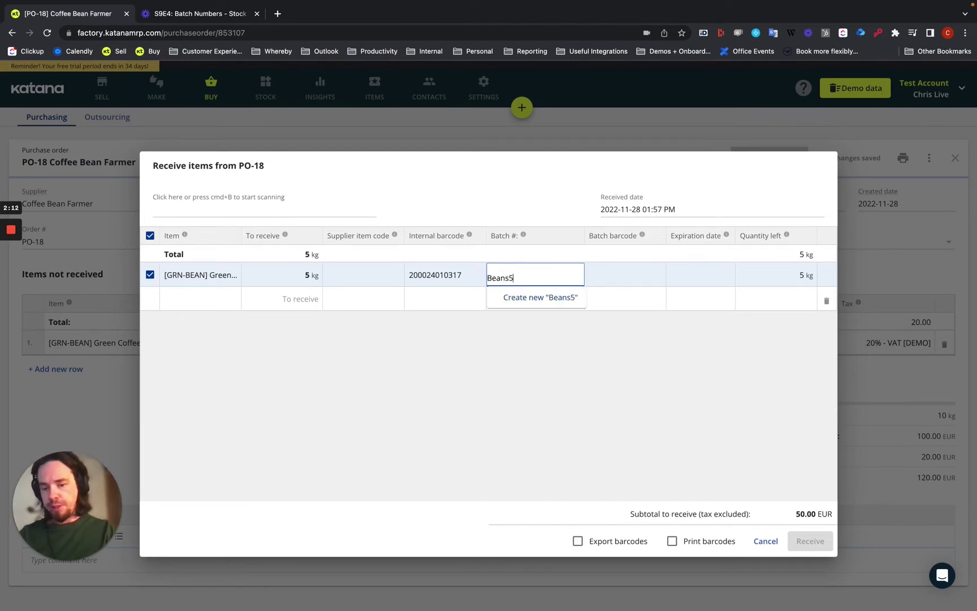
pyautogui.click(533, 298)
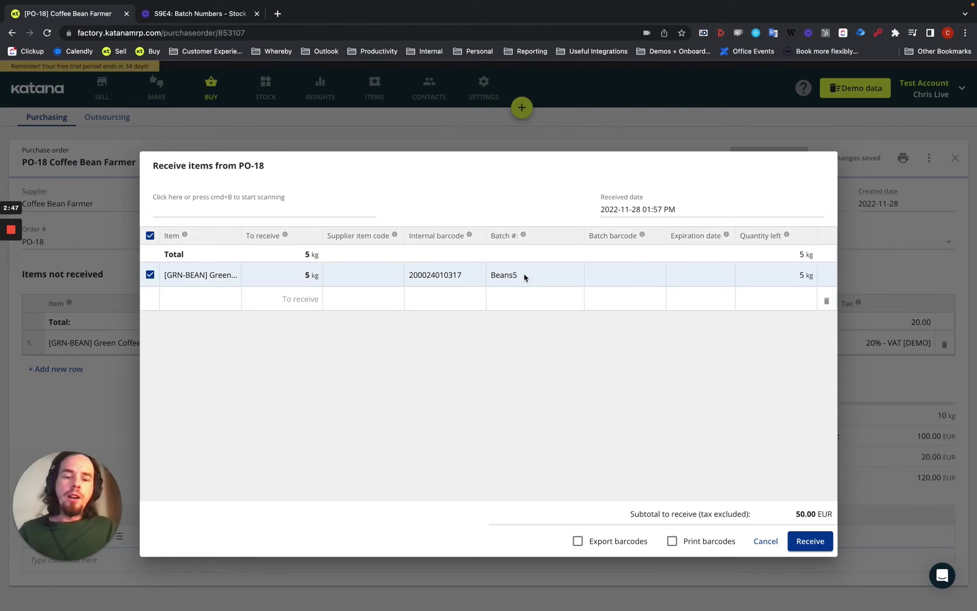
# Set the Beans5 expiration date to 2022-12-31 and receive the 5 kg.
pyautogui.click(686, 277)
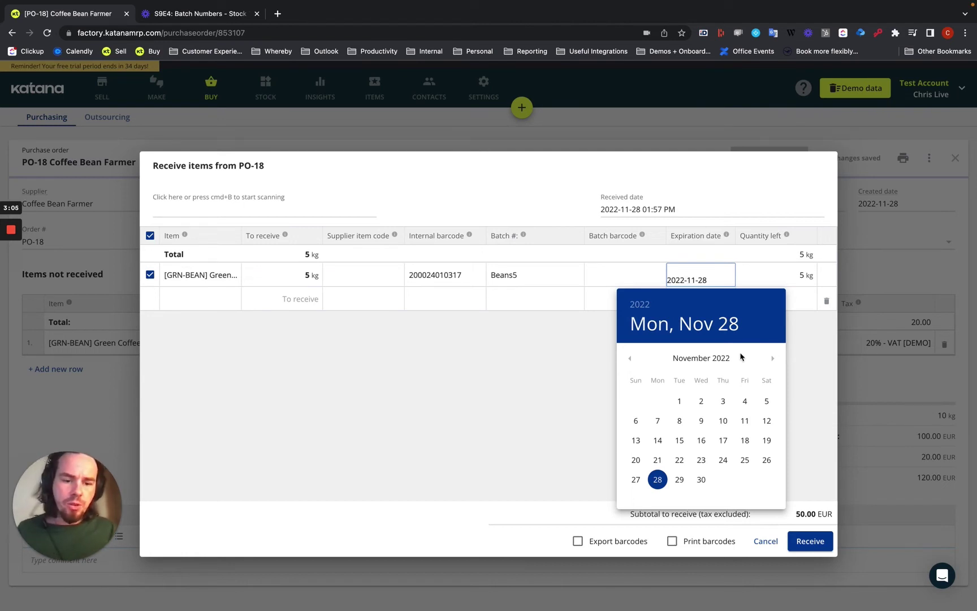
pyautogui.click(772, 359)
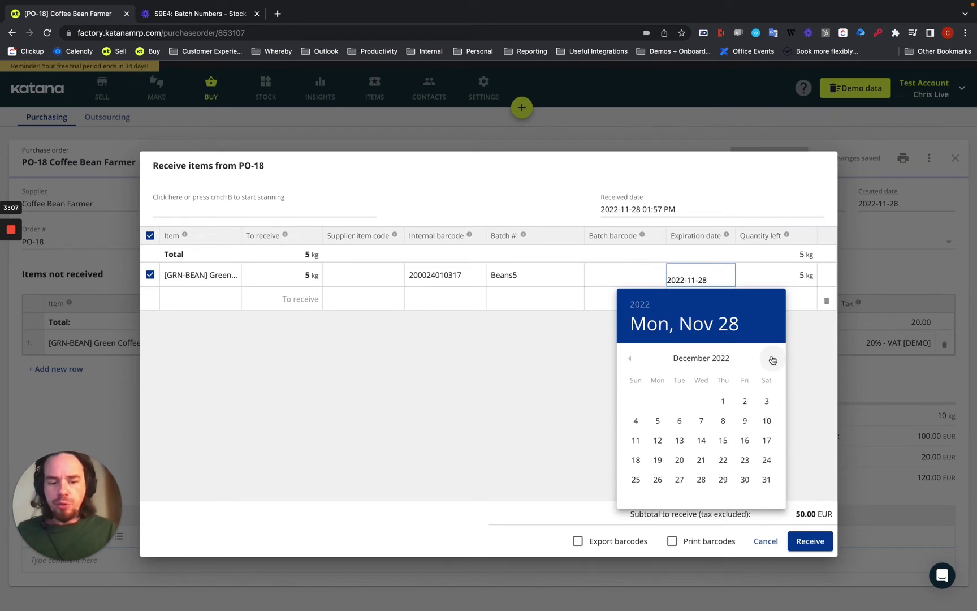
pyautogui.click(767, 479)
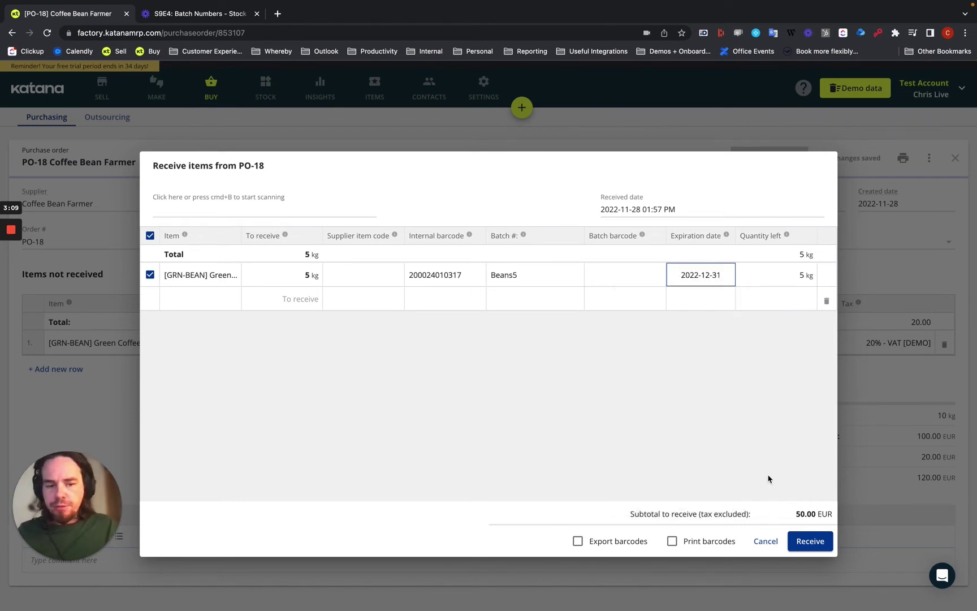
pyautogui.click(678, 425)
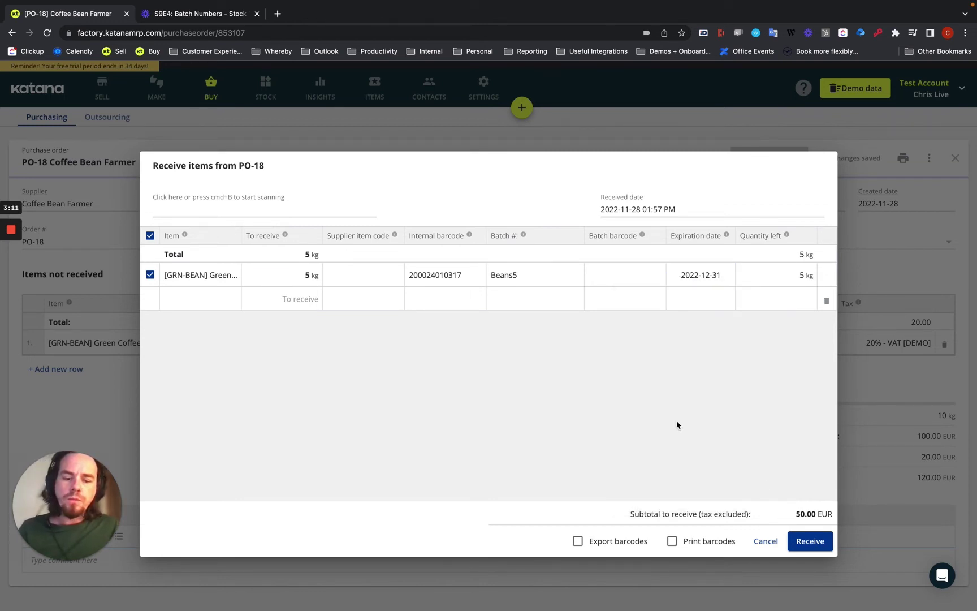
pyautogui.click(810, 541)
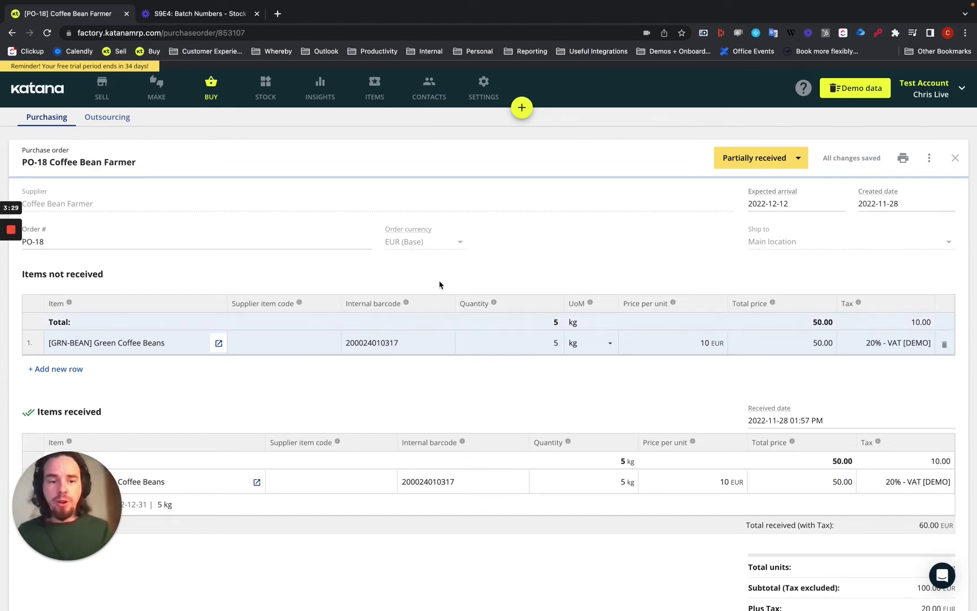
# Receive all remaining 5 kg of Green Coffee Beans into the existing batch Beans5.
pyautogui.click(738, 157)
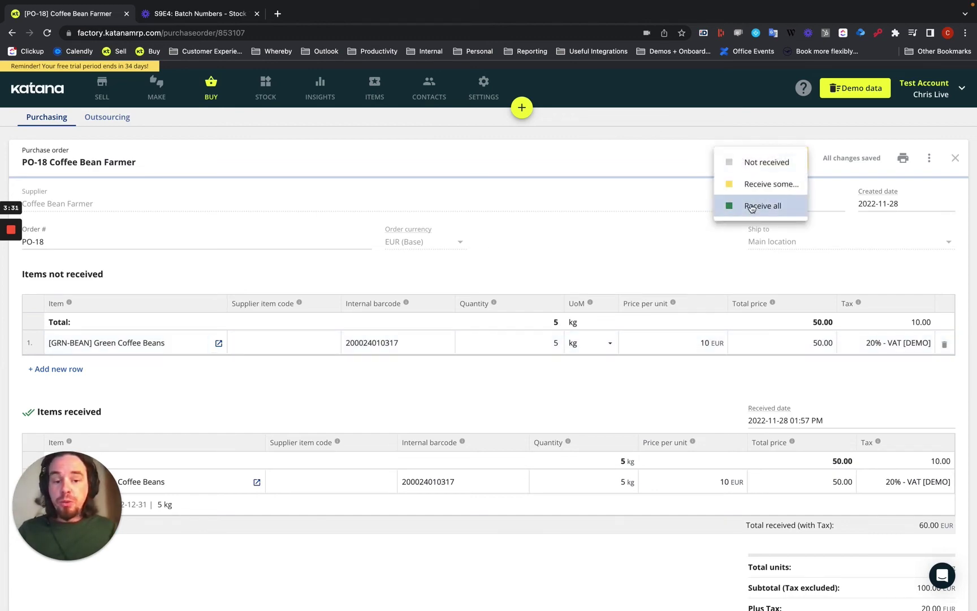
pyautogui.click(751, 204)
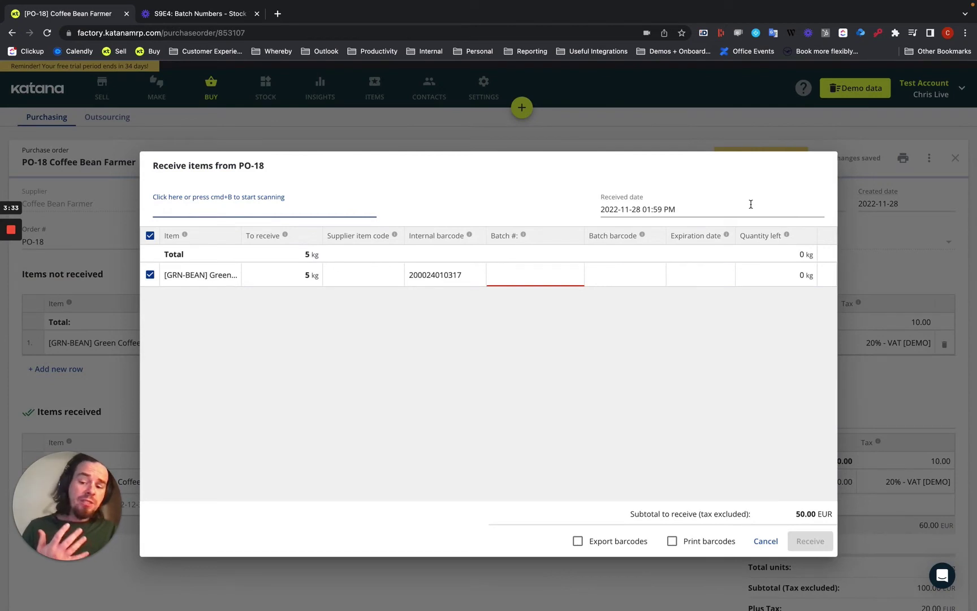
pyautogui.click(531, 275)
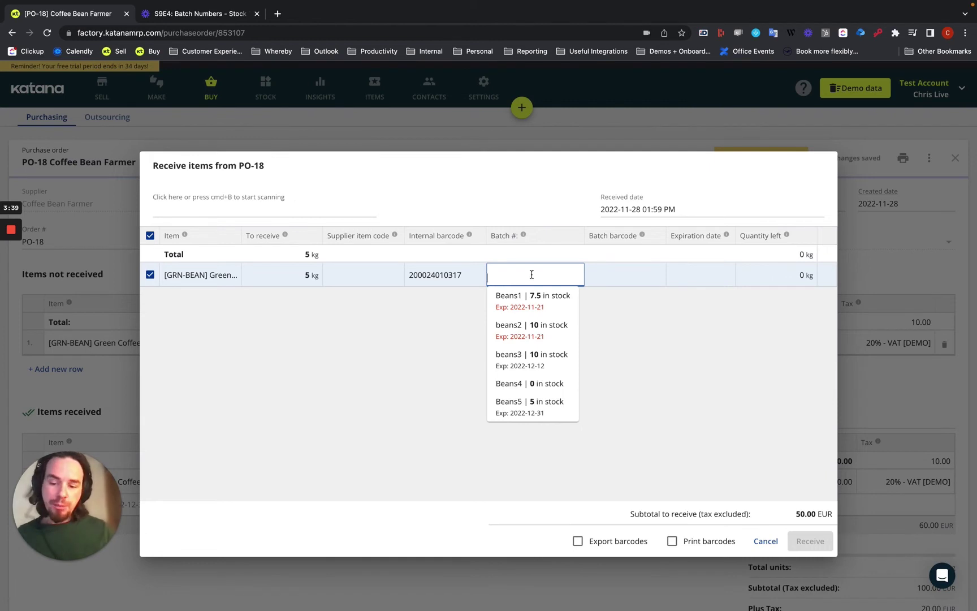
pyautogui.click(524, 407)
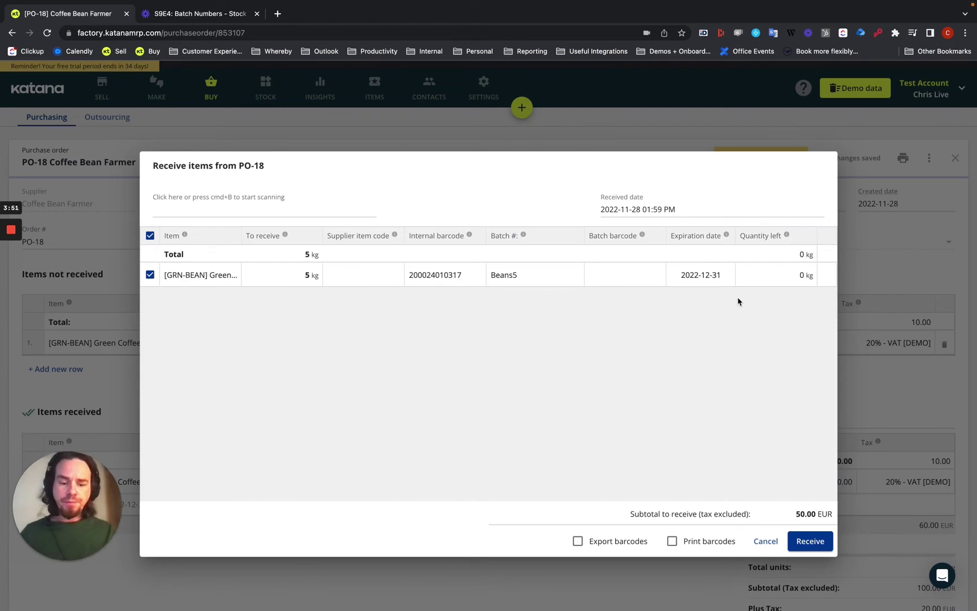
pyautogui.click(809, 542)
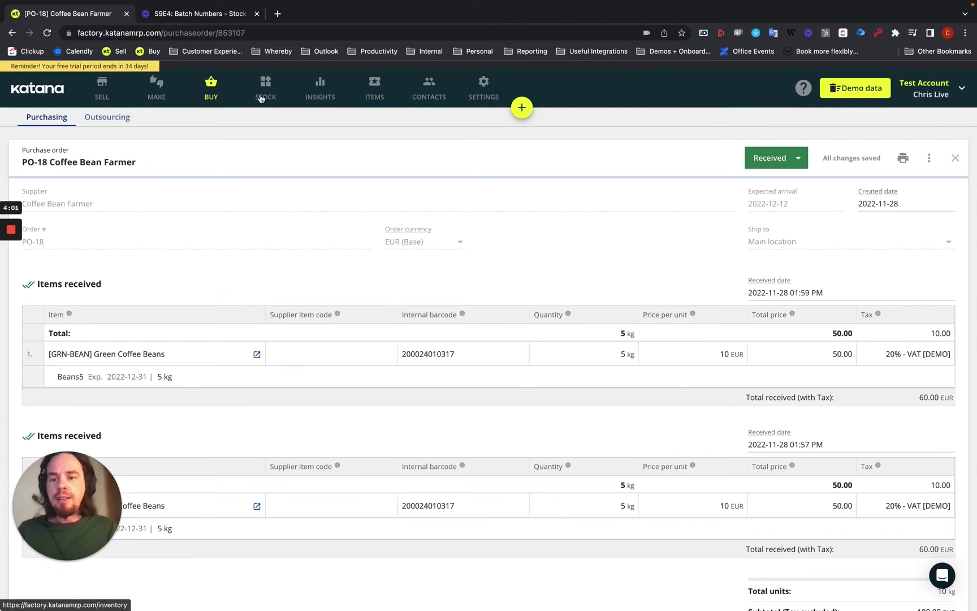
# Show the Stock Batches list filtered to Materials at Main location.
pyautogui.click(265, 88)
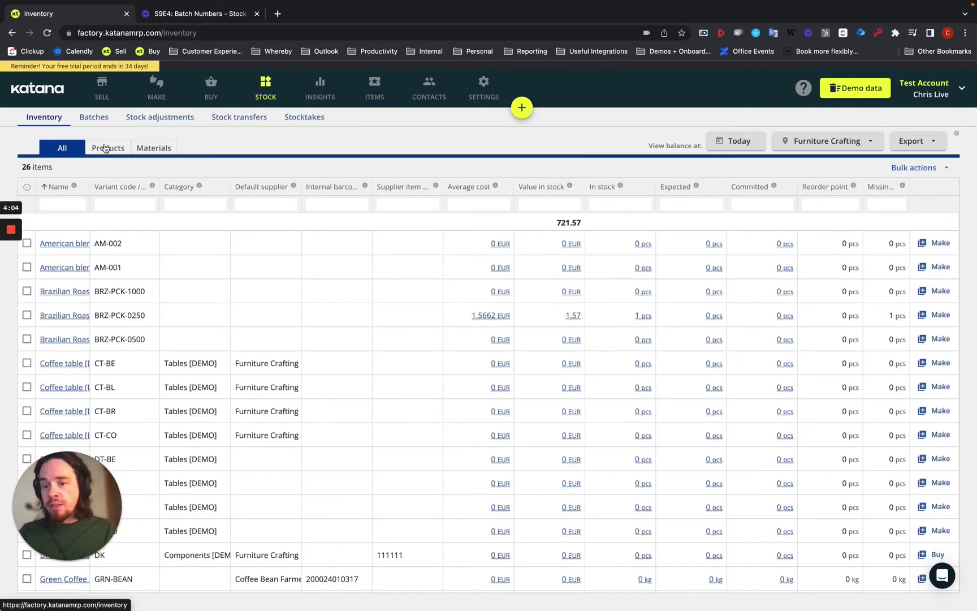
pyautogui.click(94, 119)
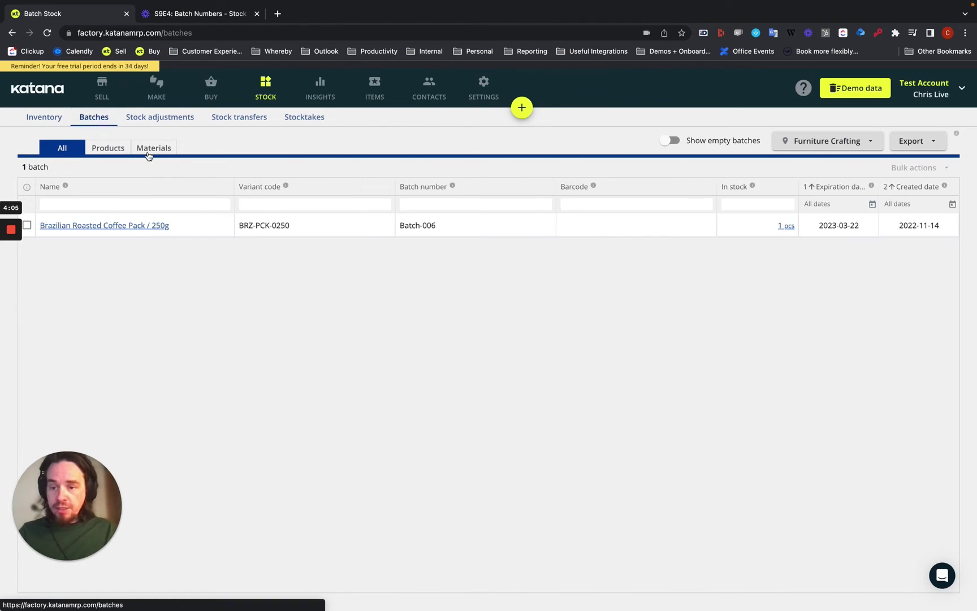
pyautogui.click(151, 149)
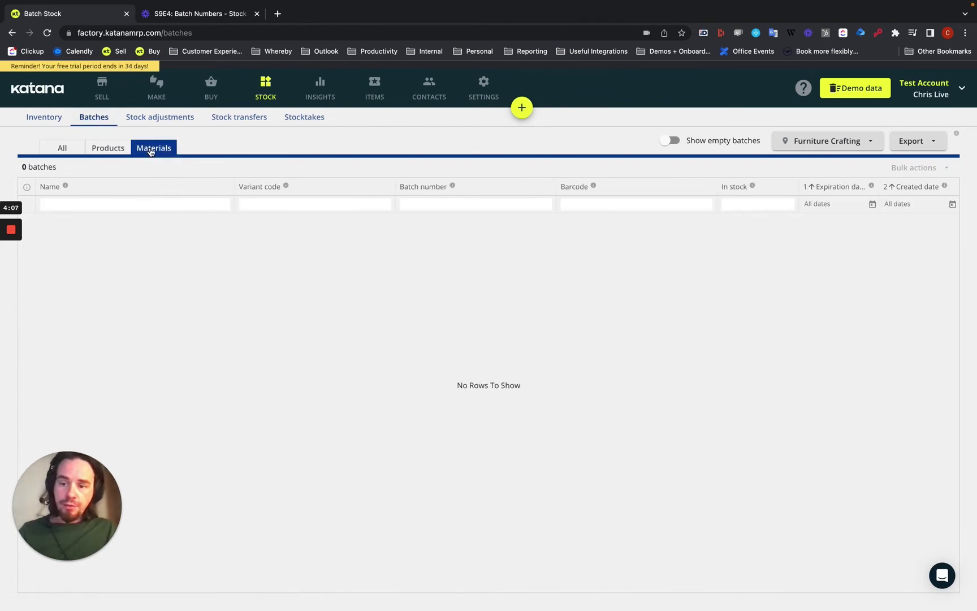
pyautogui.click(818, 141)
pyautogui.click(831, 150)
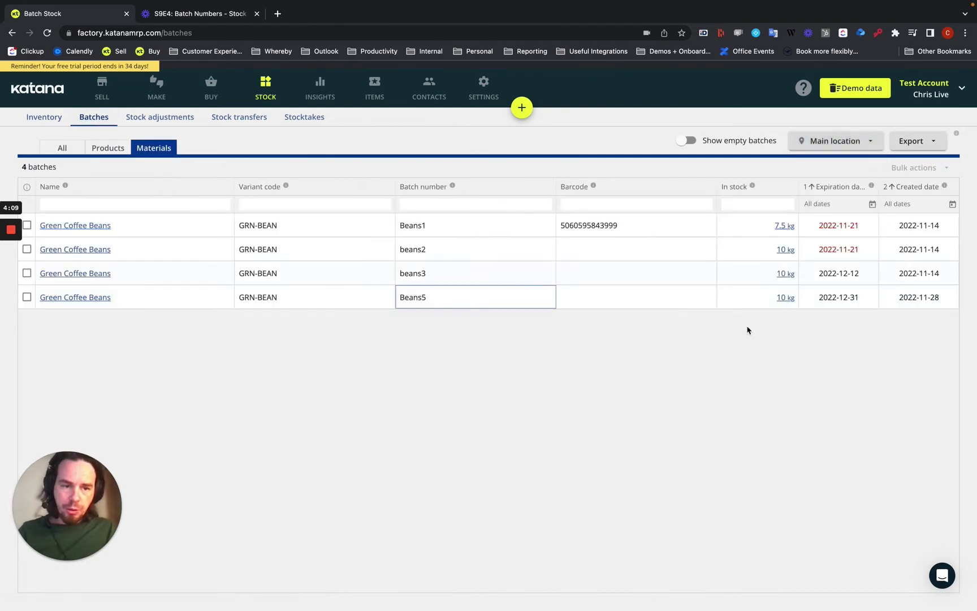